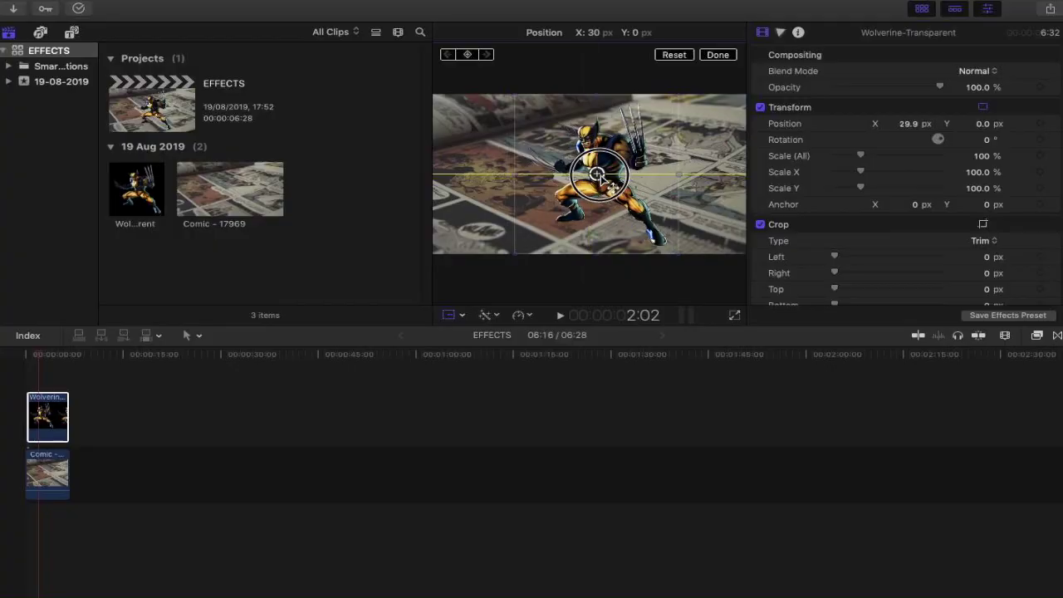
Reposition Wolverine up and right onto the guide and enlarge it to 103%
drag(604, 184, 544, 185)
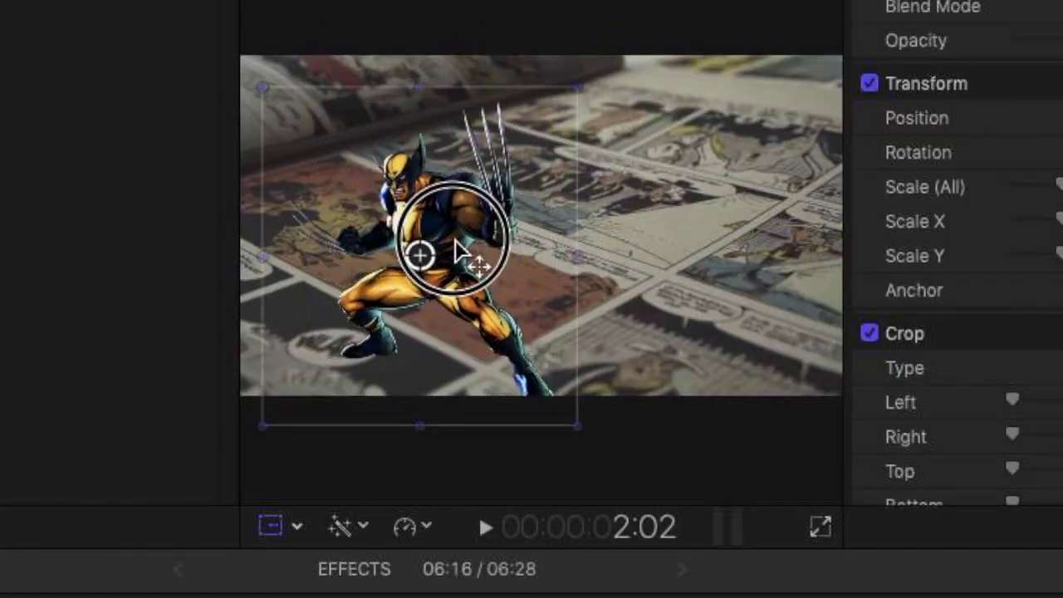
drag(456, 242, 541, 212)
drag(1044, 189, 1062, 198)
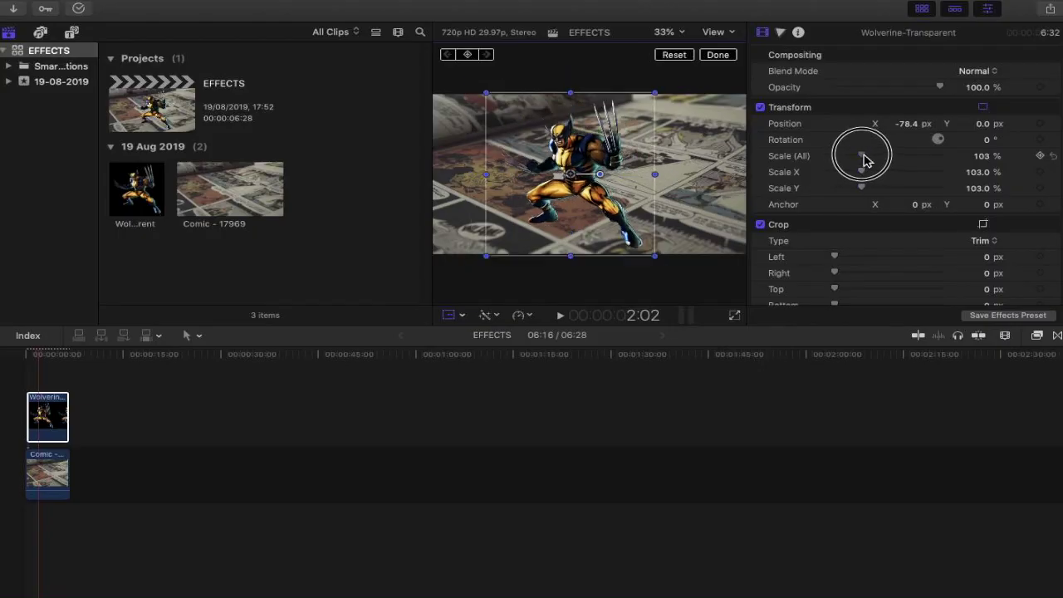
drag(863, 161, 858, 159)
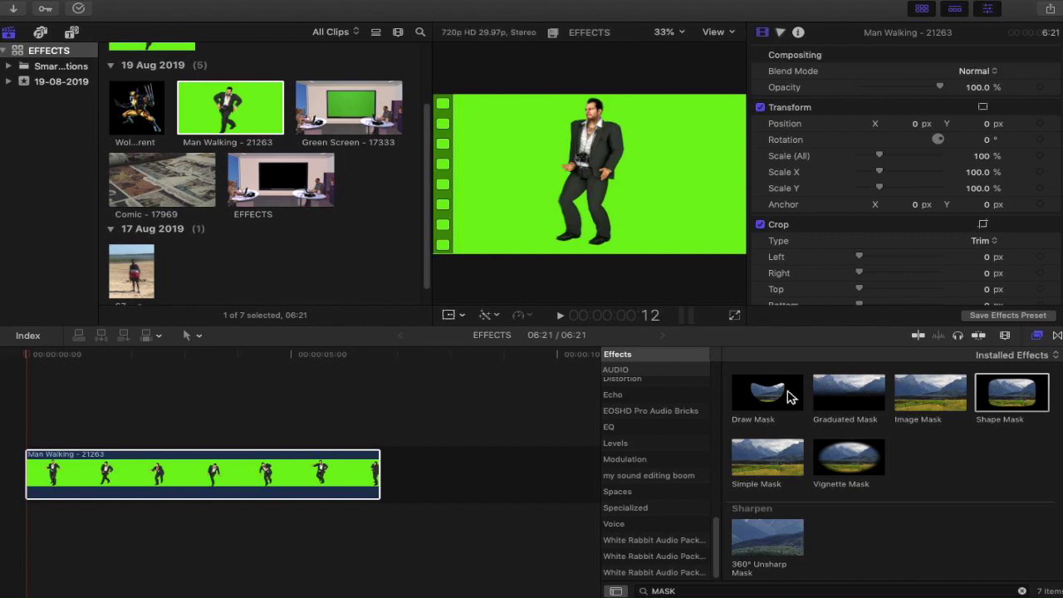
Find the Keyer effect by searching KEYER and apply it to the Man Walking clip
double_click(700, 590)
text(KE)
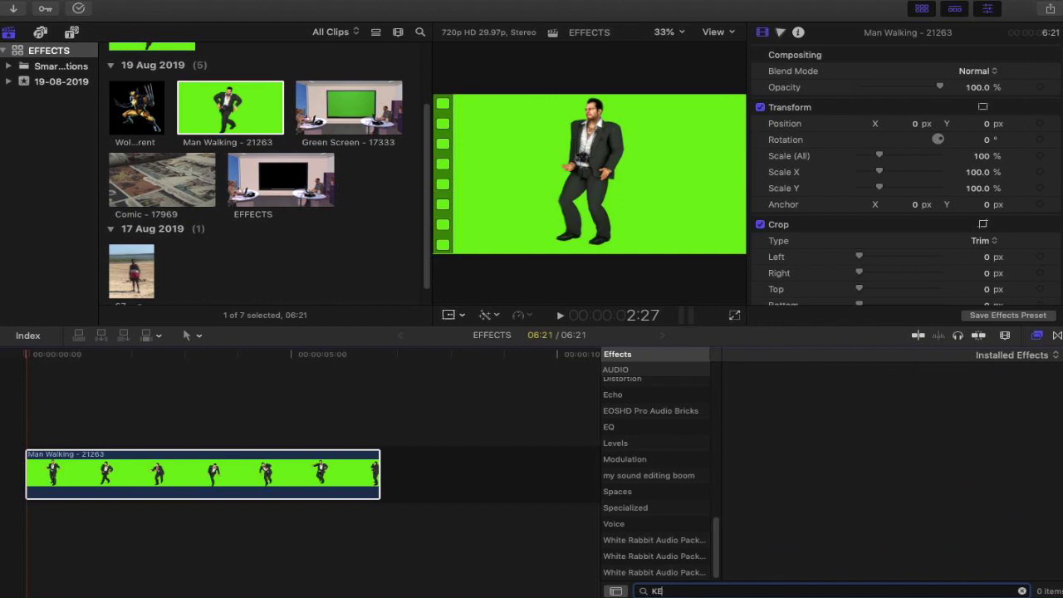
text(YER)
mouse_move(778, 392)
mouse_down()
mouse_move(665, 390)
mouse_move(786, 407)
mouse_up()
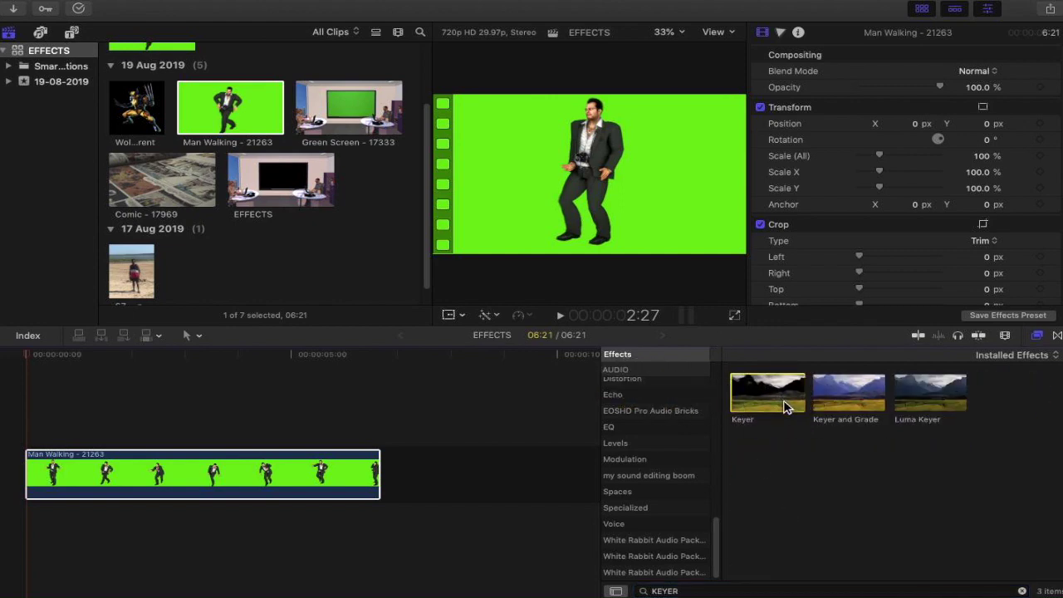
click(27, 357)
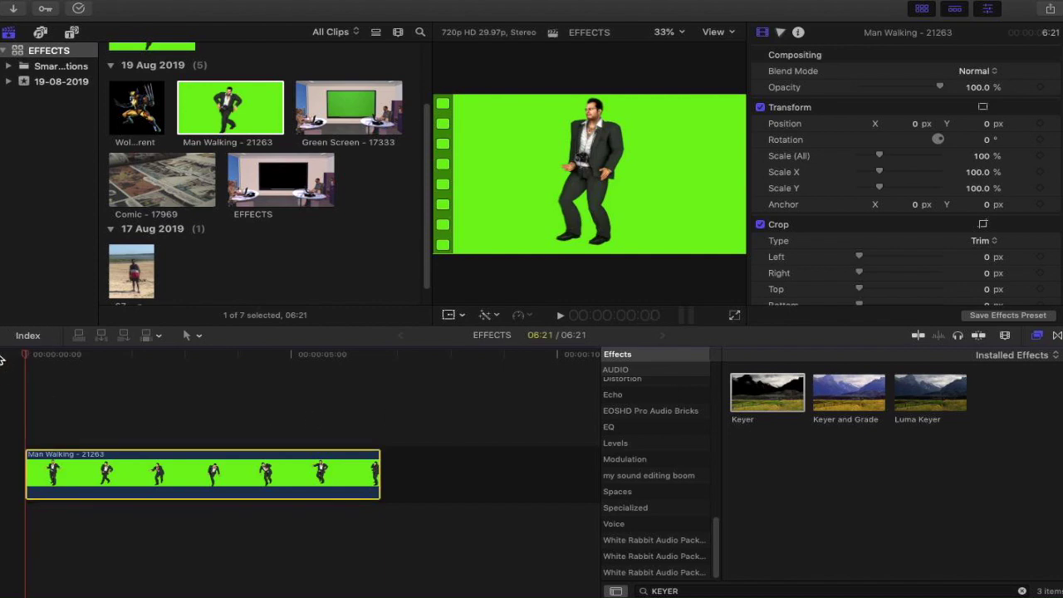
key(space)
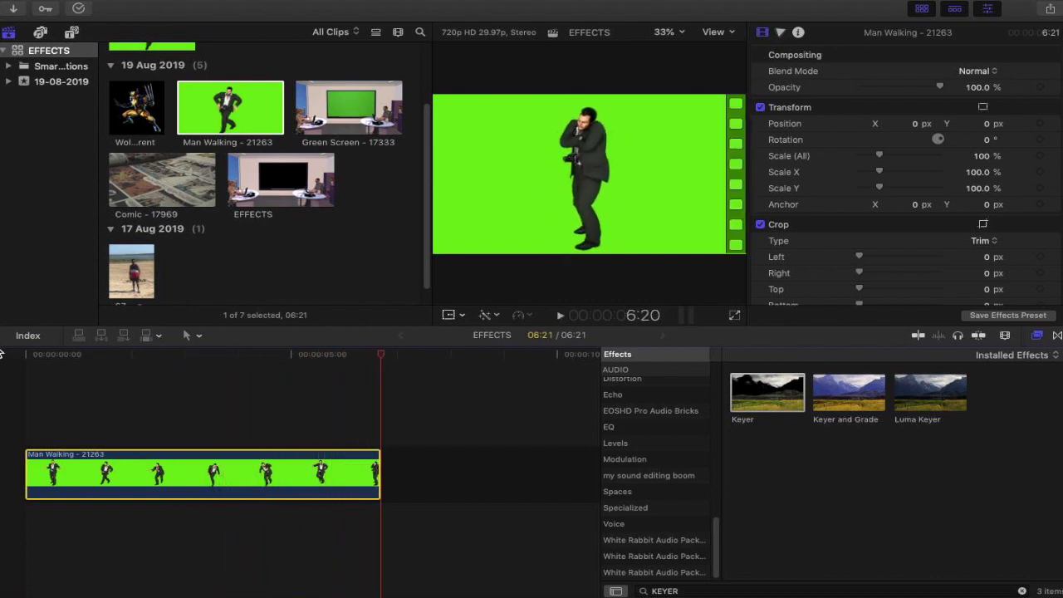
drag(764, 404, 339, 484)
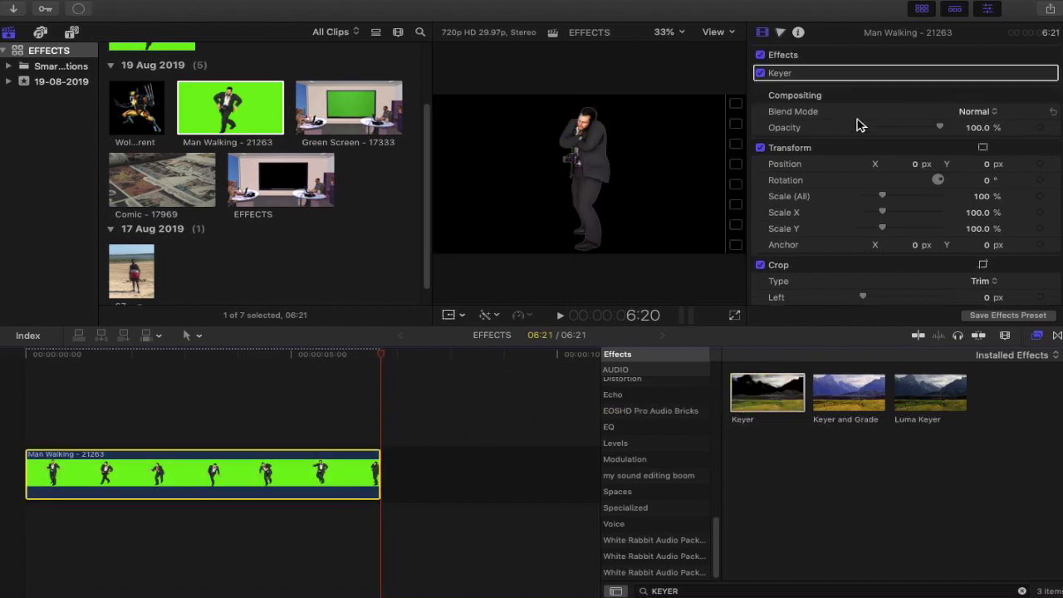
click(245, 412)
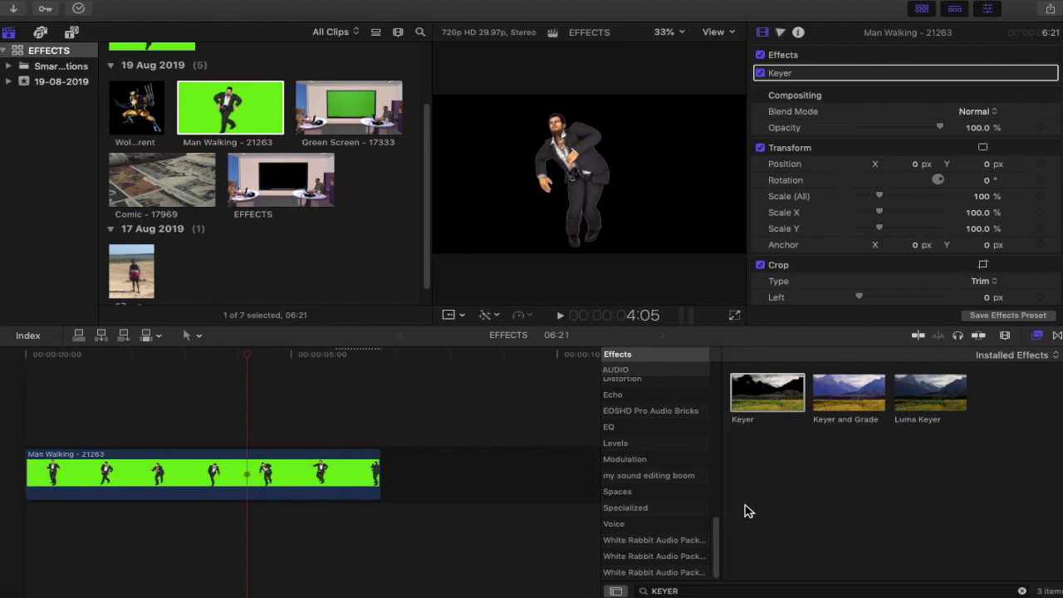
mouse_move(1049, 25)
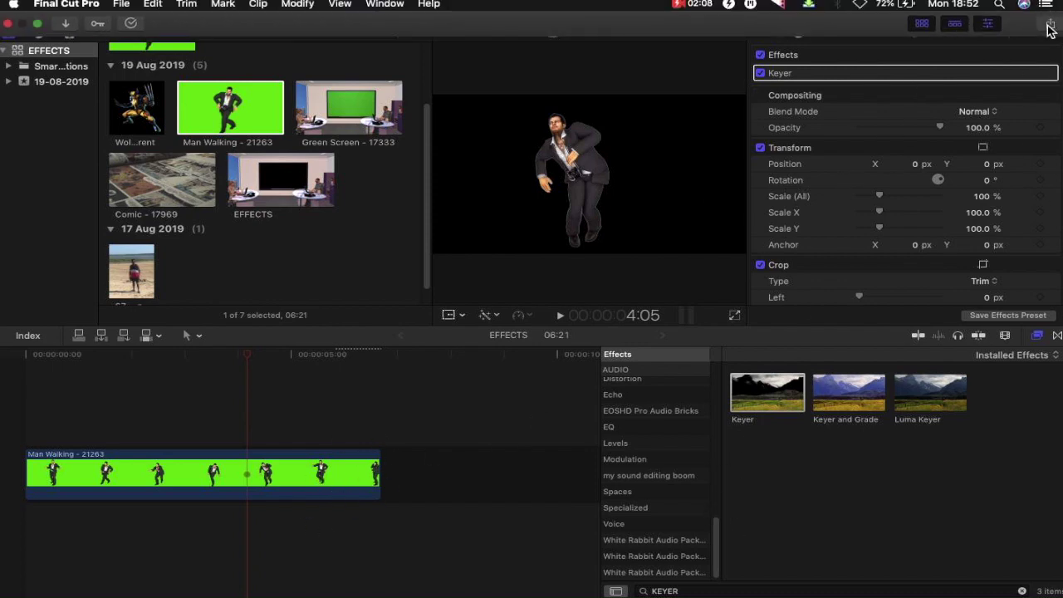
click(1049, 25)
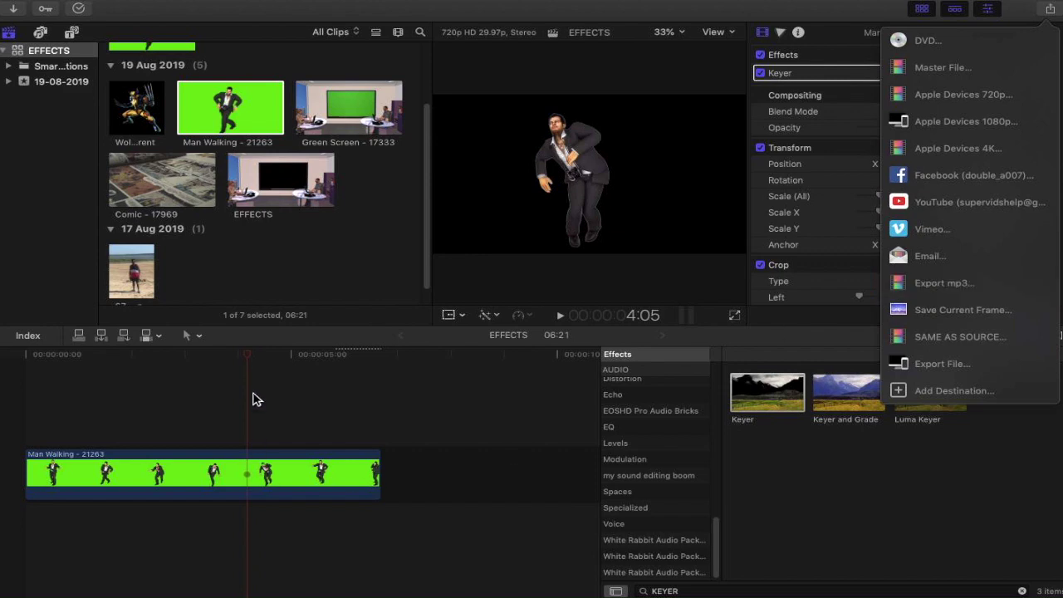
click(242, 360)
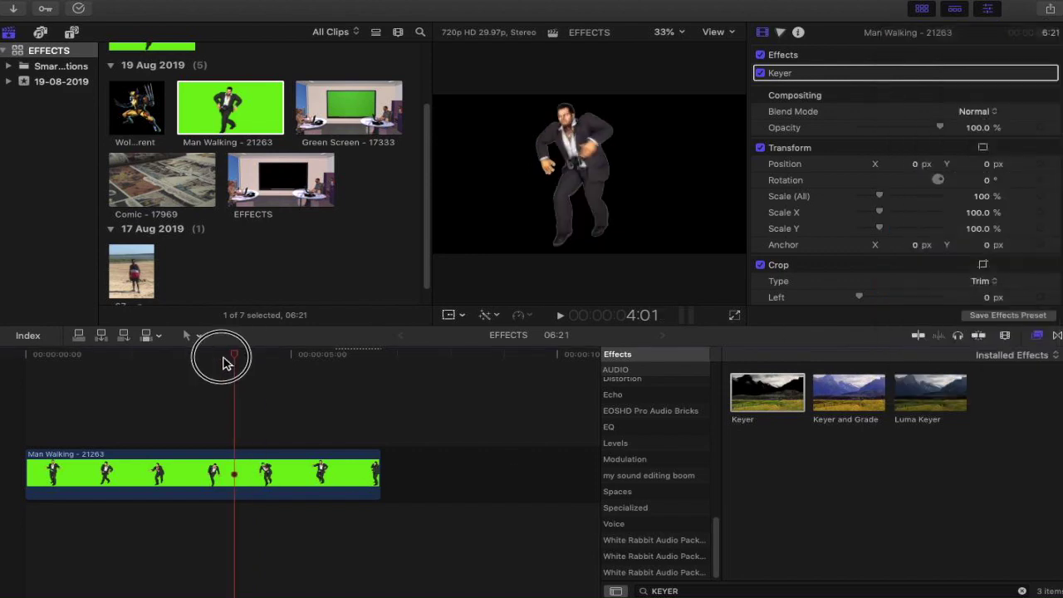
click(221, 478)
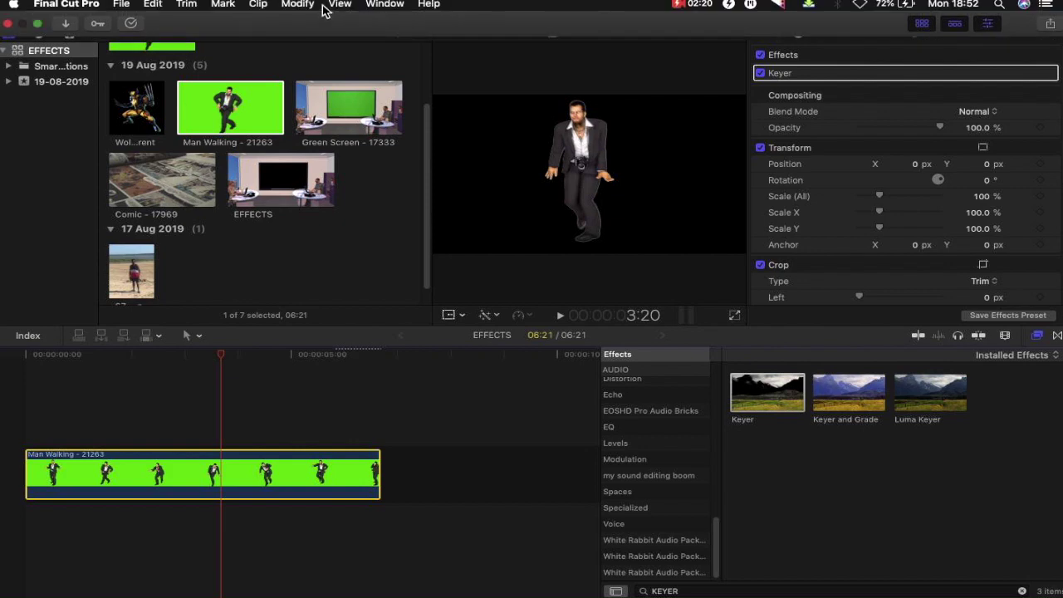
Insert a Hold (0%) freeze in Man Walking via Retime > Hold, check it, then open Share
click(299, 6)
mouse_move(389, 178)
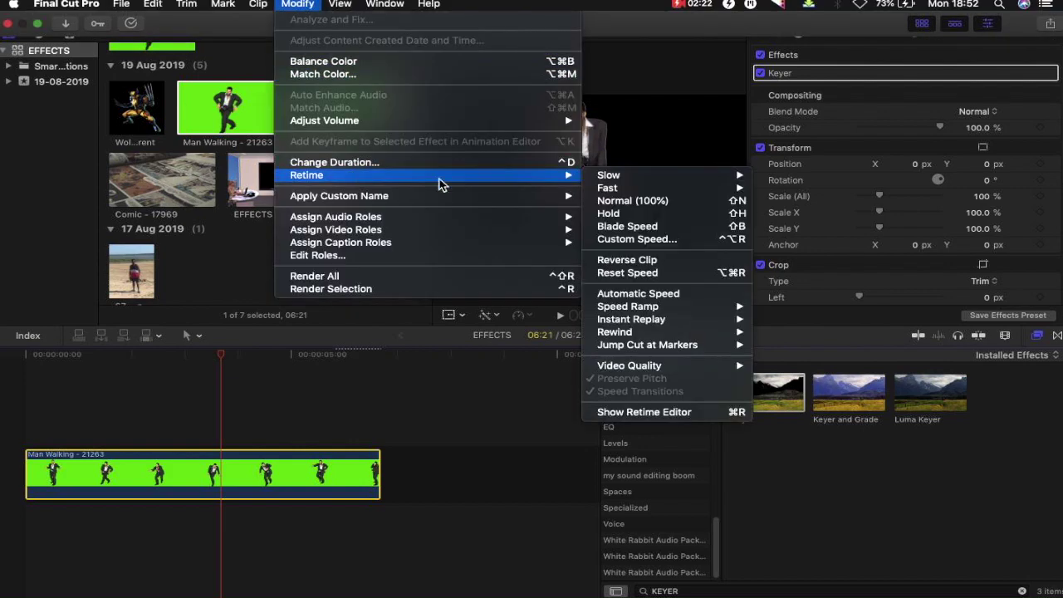
click(636, 215)
click(265, 373)
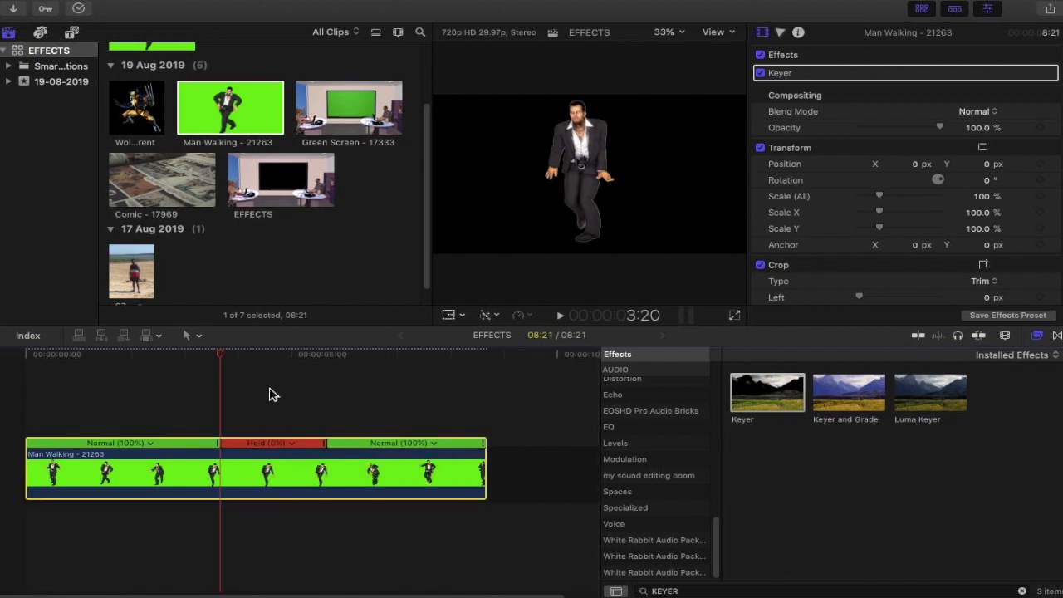
drag(275, 363, 250, 406)
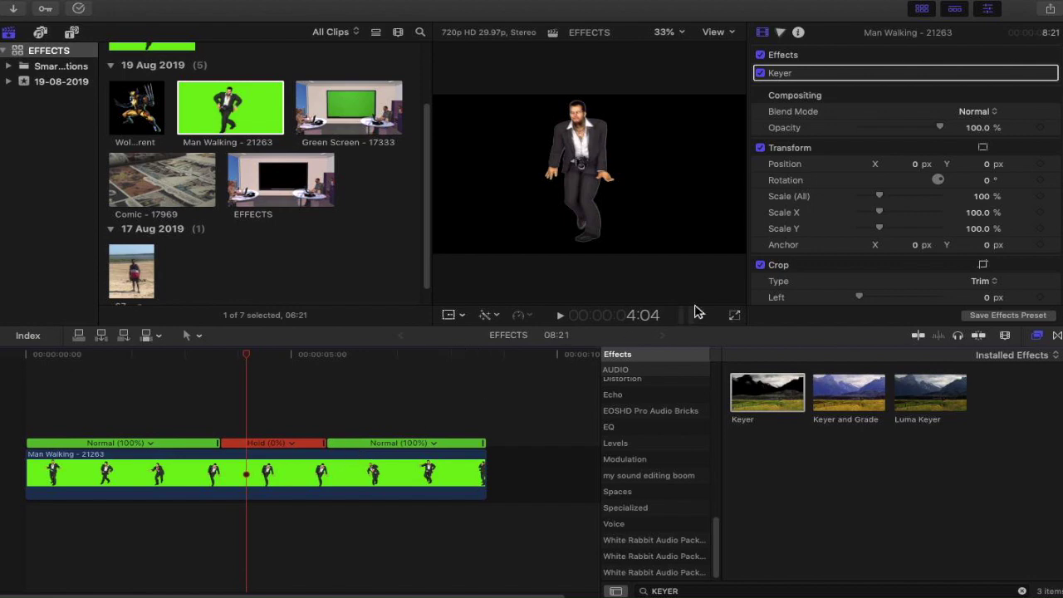
click(1051, 27)
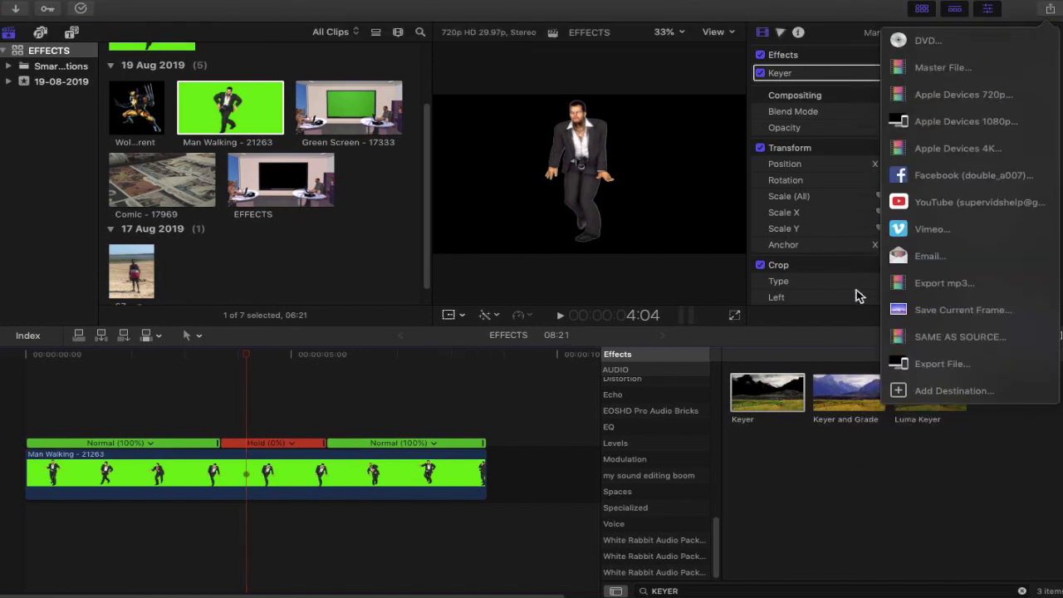
Export an Apple Devices 720p ProRes 4444 movie titled NO BG to the Desktop
click(944, 101)
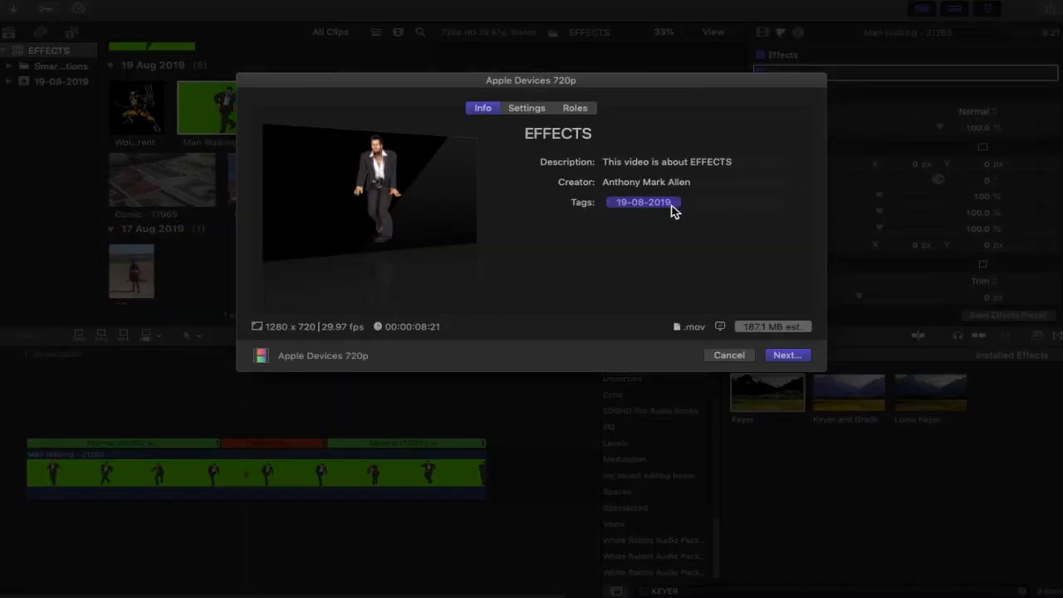
click(526, 109)
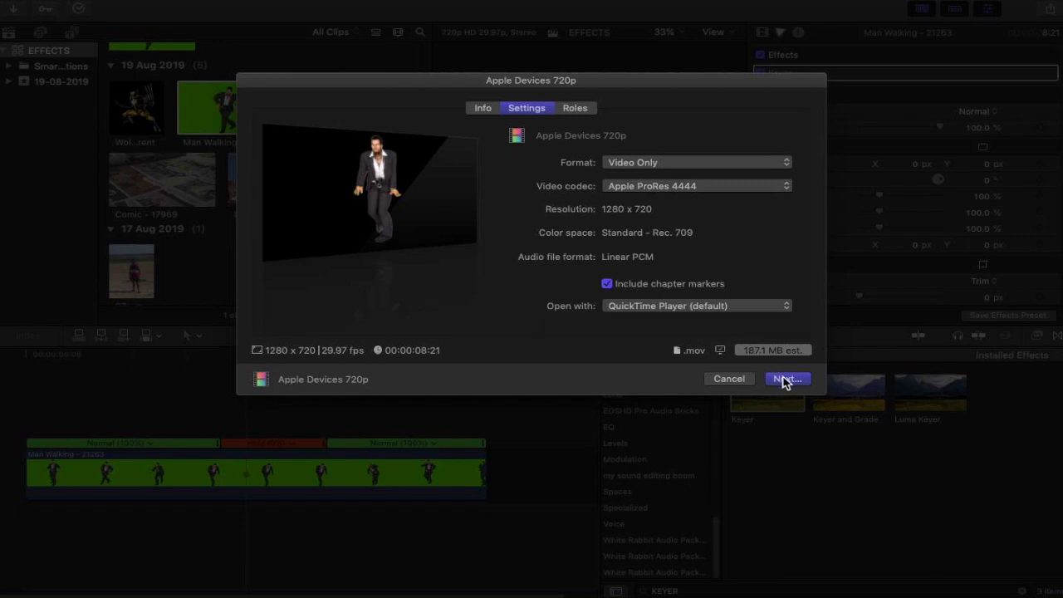
click(488, 109)
click(591, 133)
key(BackSpace)
text(NO BA)
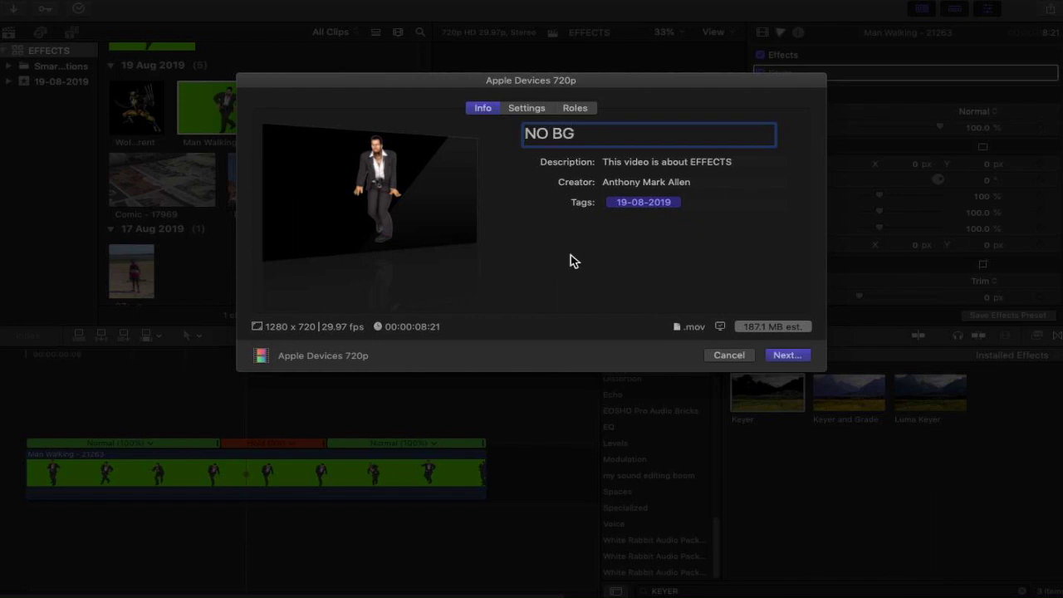
click(787, 355)
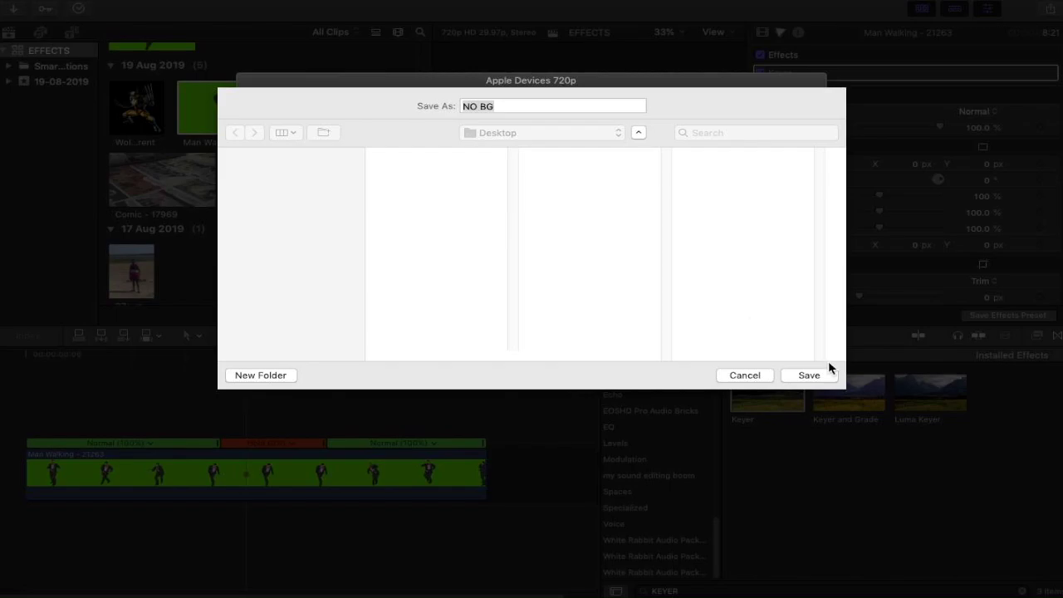
click(822, 375)
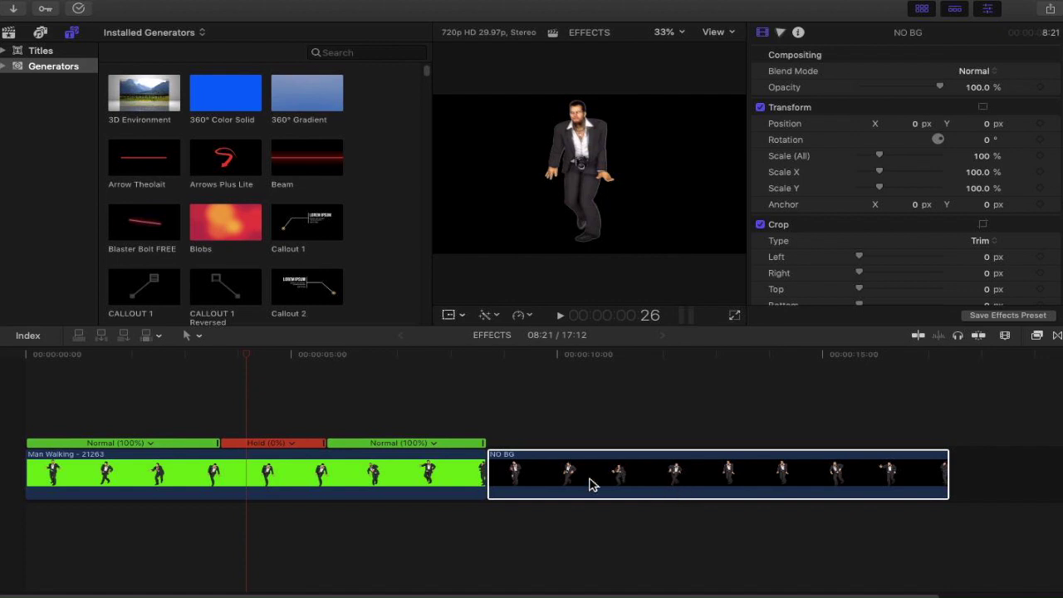
Delete the green Man Walking clip, scrub NO BG to about 4:03, and preview Blobs
click(233, 477)
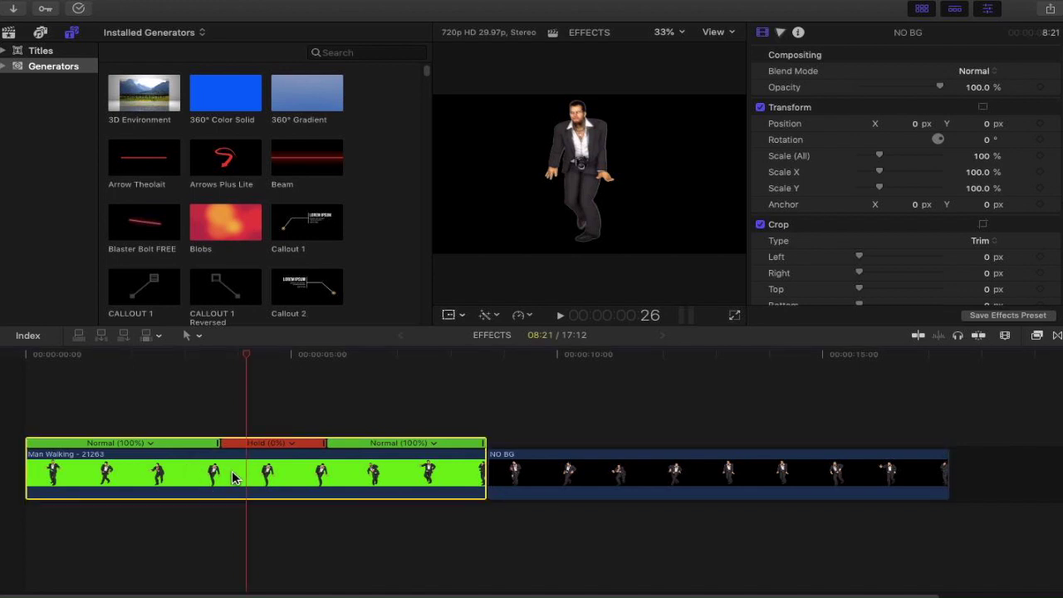
key(Delete)
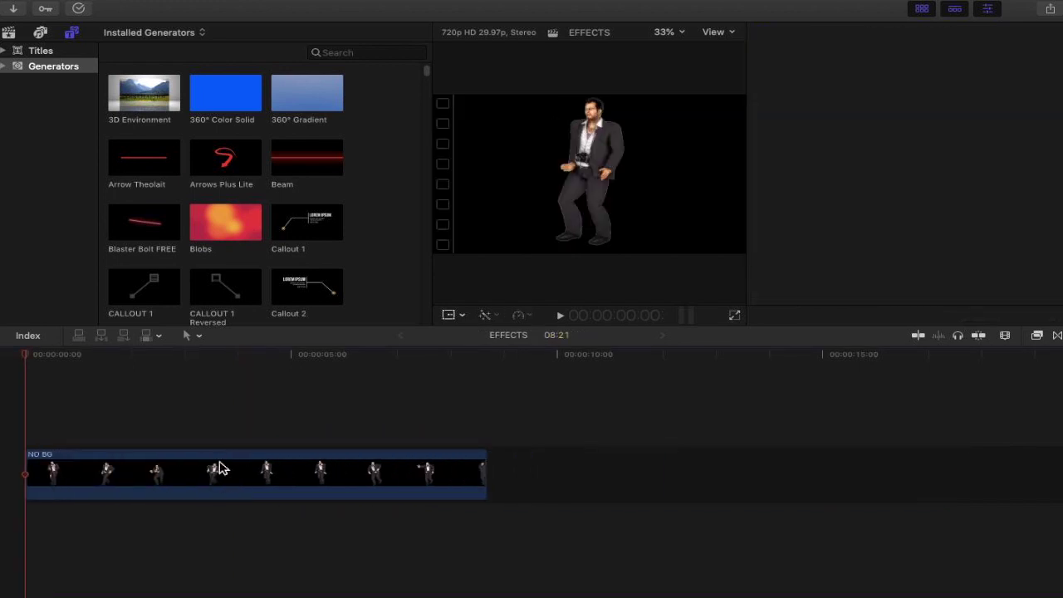
click(216, 403)
click(216, 357)
drag(217, 363, 249, 382)
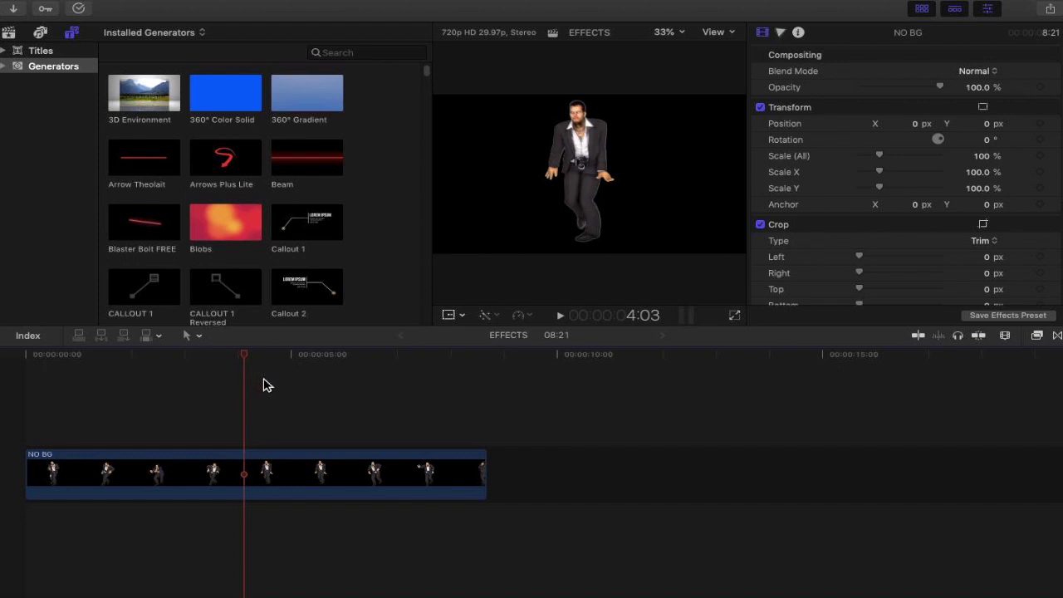
click(220, 221)
Add the Blobs generator, then delete it so NO BG stands alone, and open Share
drag(221, 222, 227, 549)
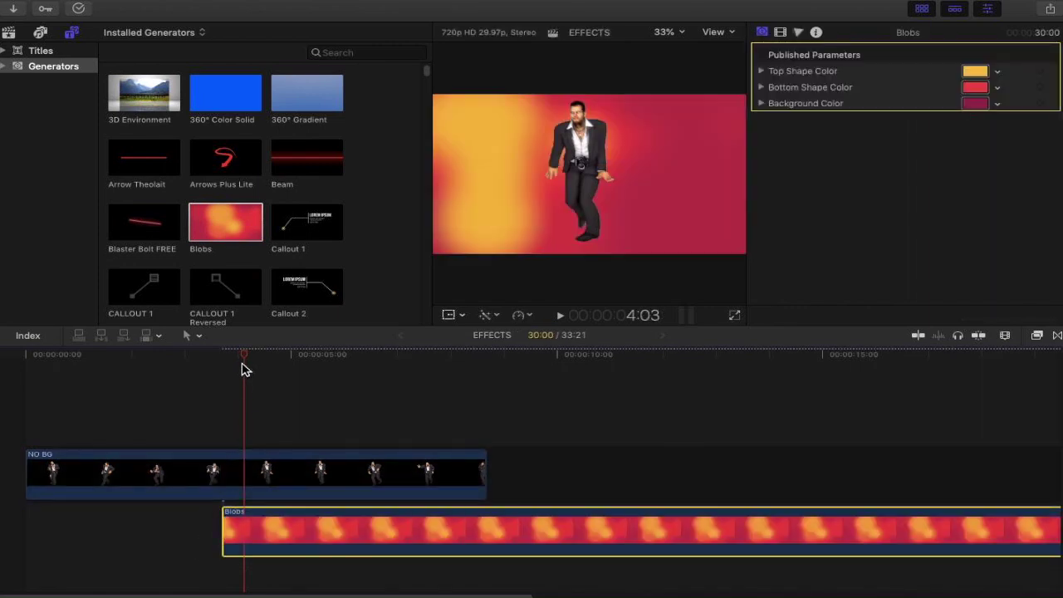
click(230, 444)
key(super+z)
drag(174, 400, 269, 439)
click(304, 522)
key(Delete)
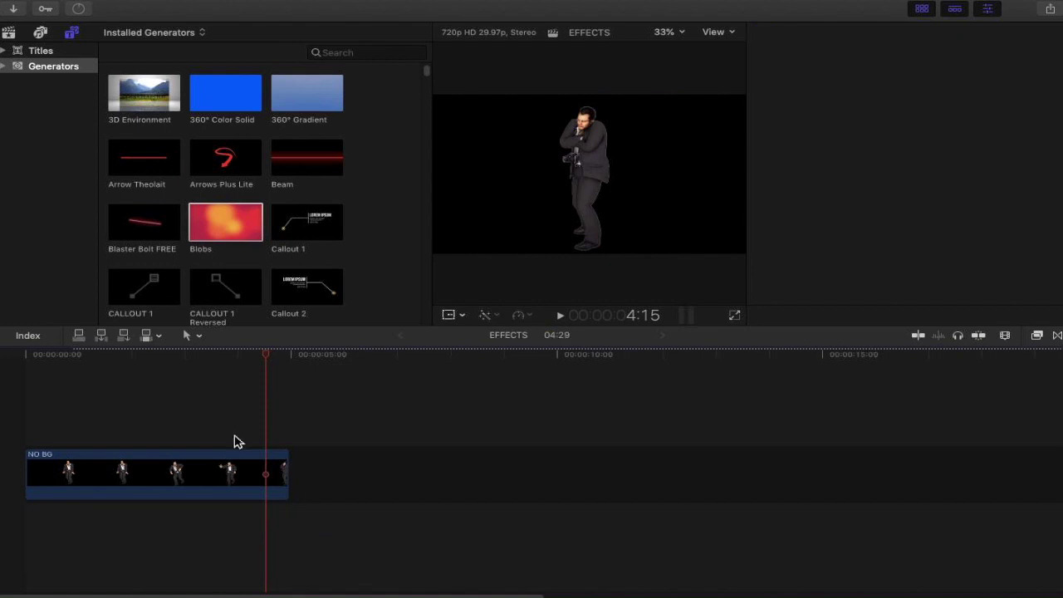
drag(266, 360, 81, 387)
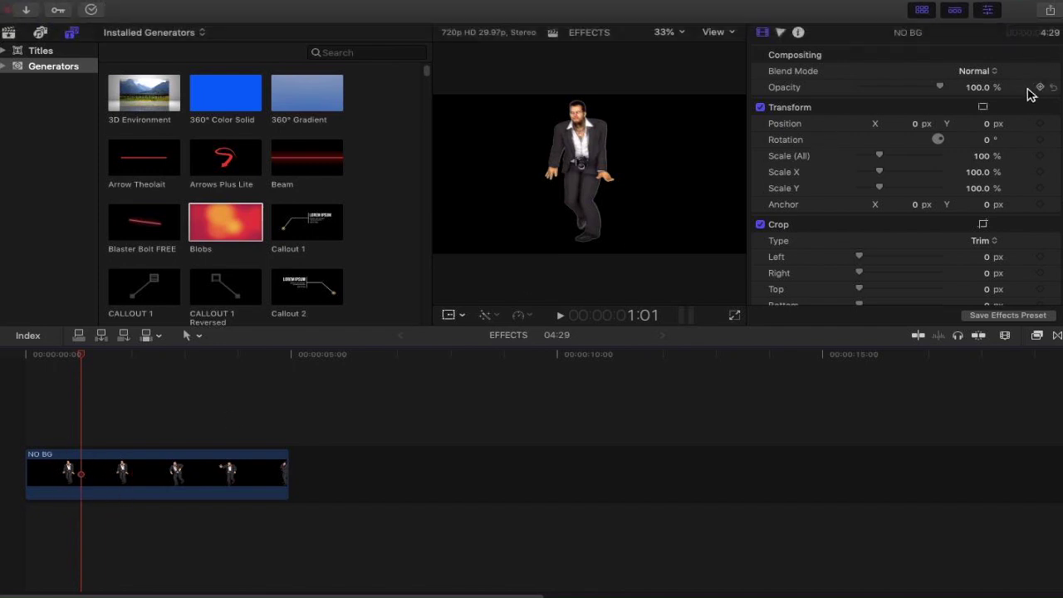
click(1050, 11)
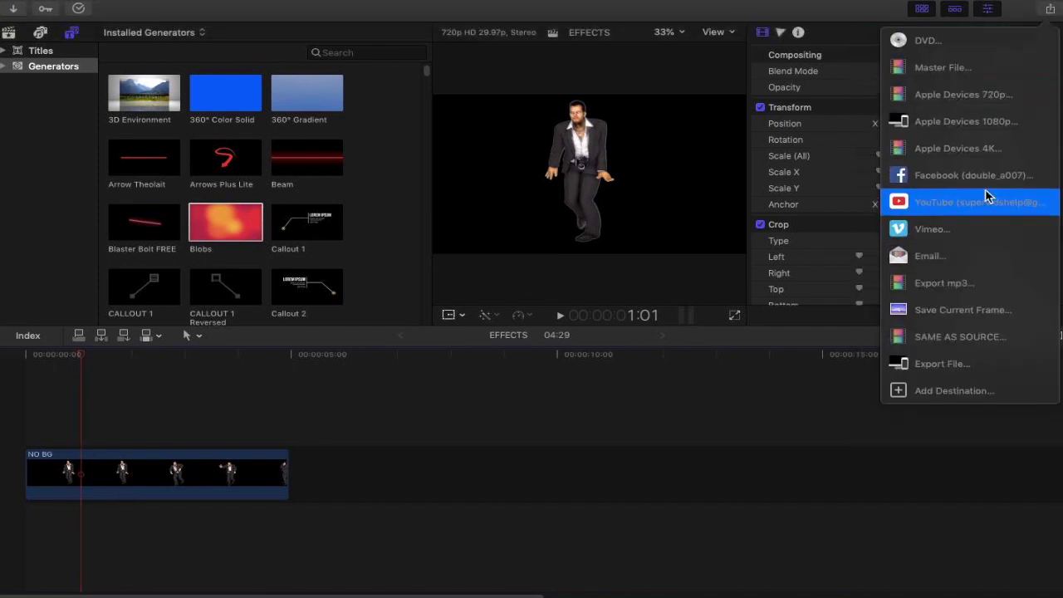
Use Save Current Frame to export a PNG titled FRAME to the Desktop
click(963, 309)
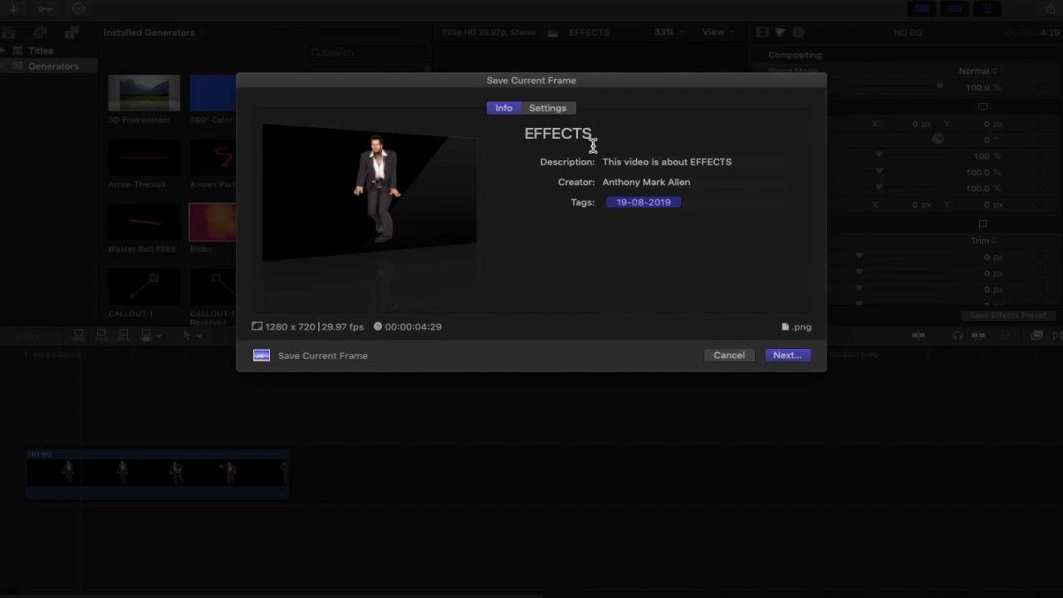
drag(594, 133, 427, 135)
key(BackSpace)
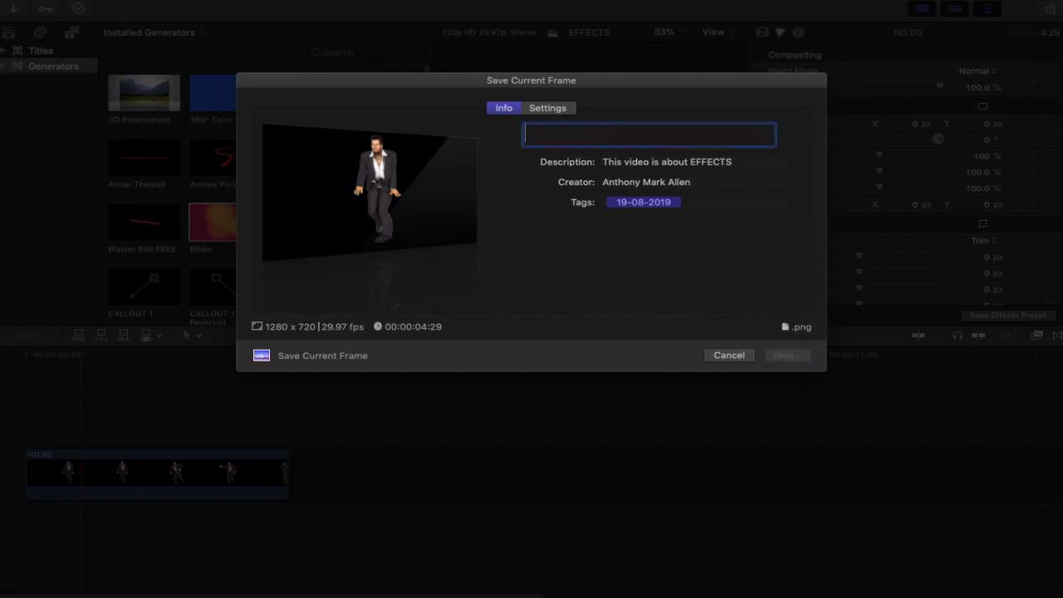
text(FRAM)
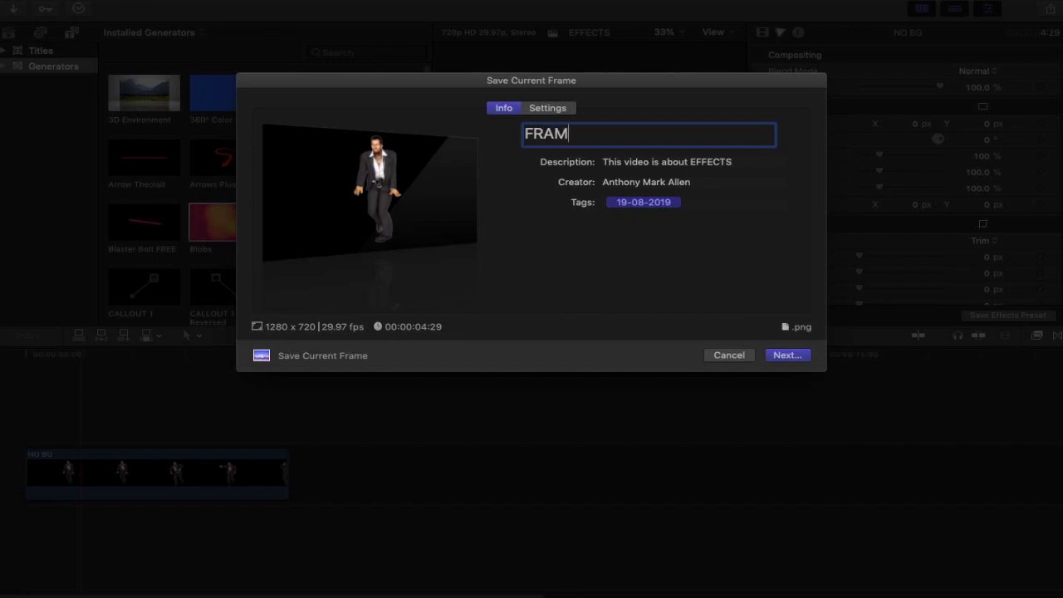
click(789, 359)
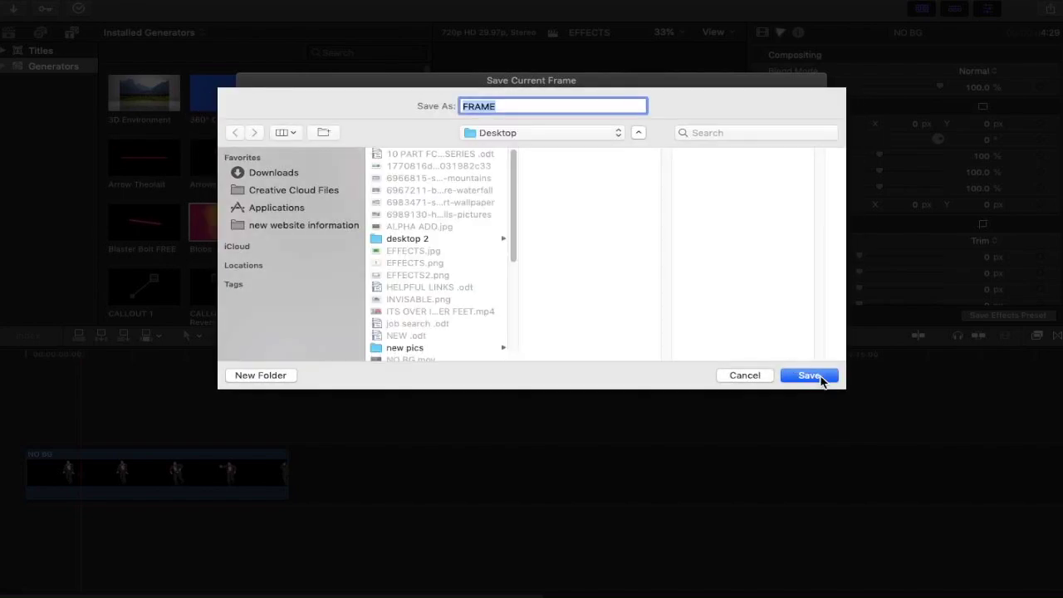
click(820, 378)
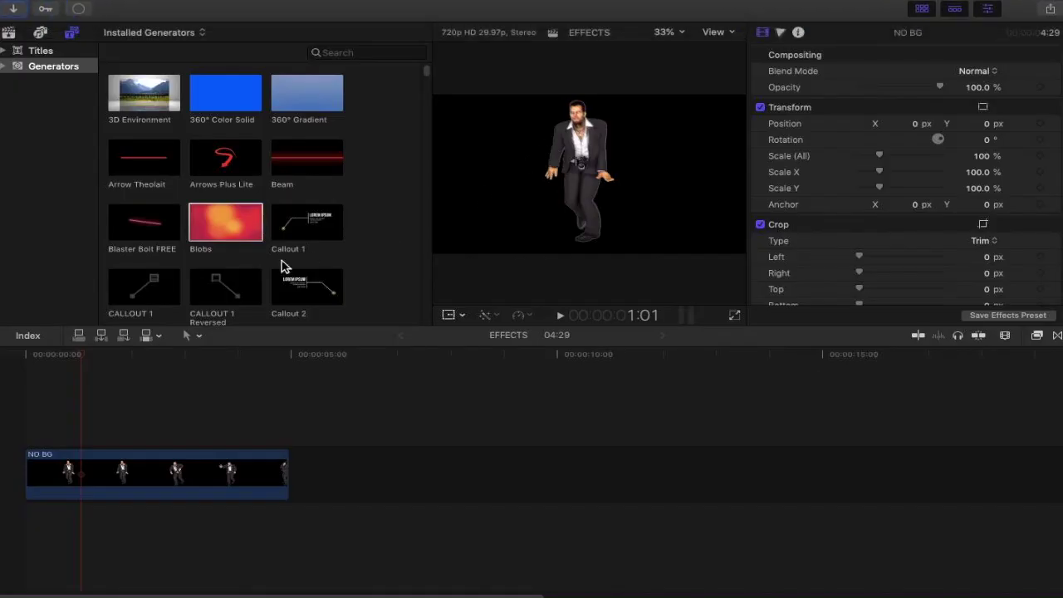
Add the Blobs generator, delete the NO BG clip, and check background sharing progress
drag(232, 226, 286, 490)
click(229, 484)
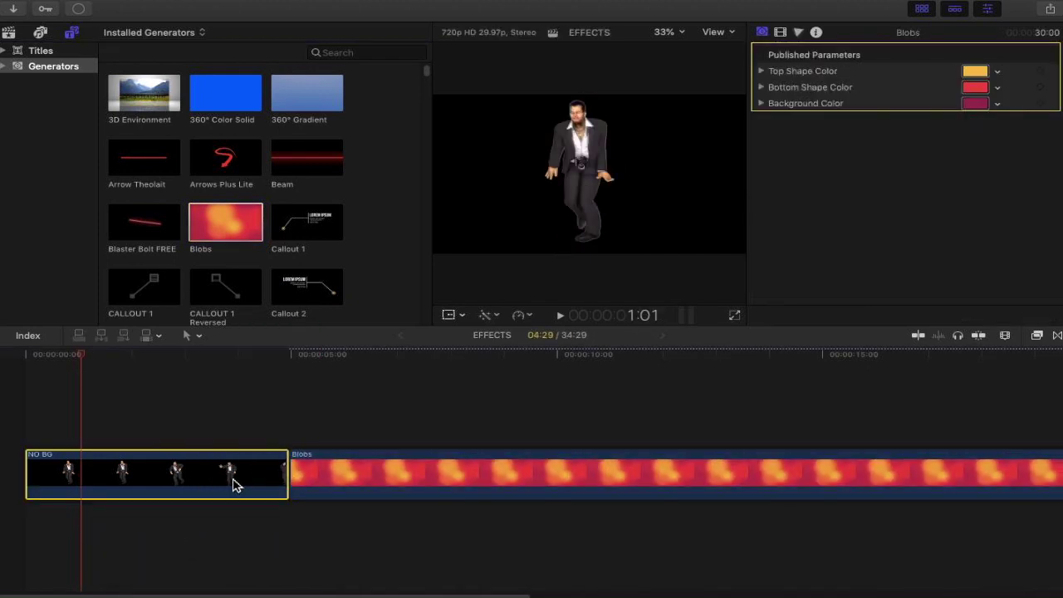
key(Delete)
click(130, 477)
drag(129, 480, 123, 493)
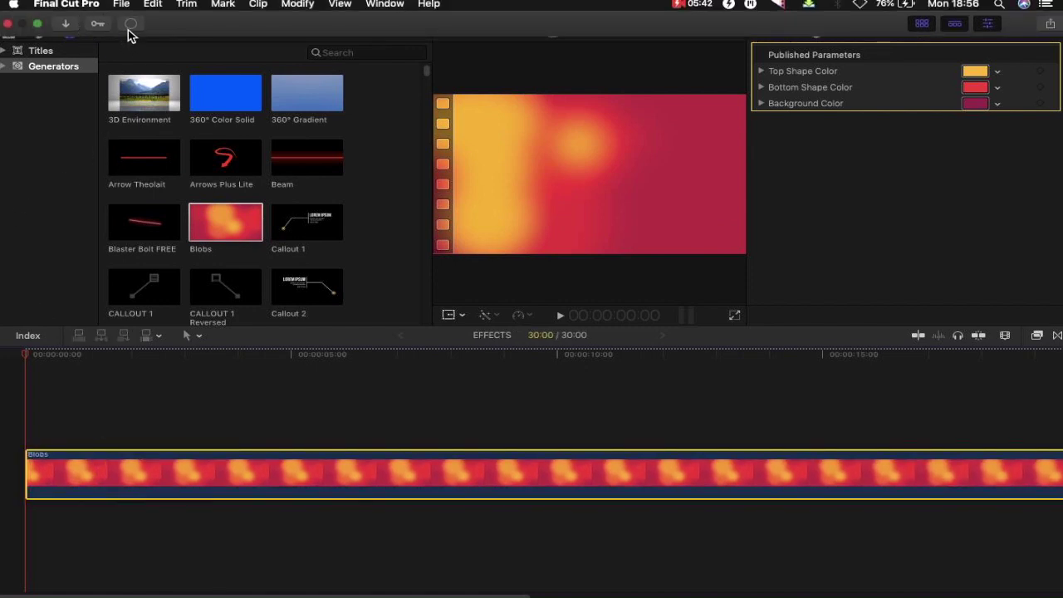
click(131, 25)
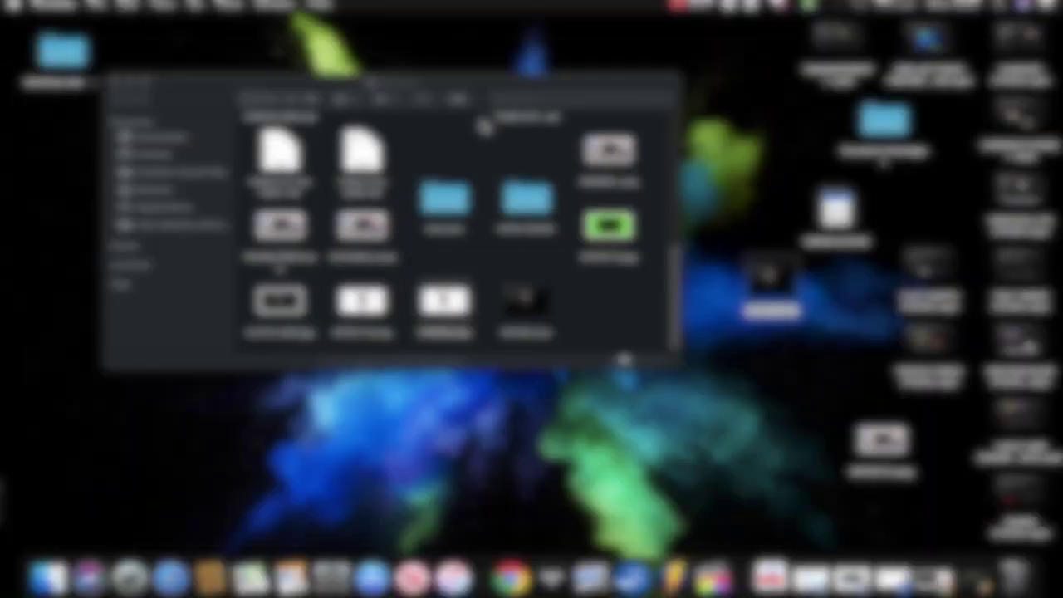
Drag FRAME.png from Finder into the timeline above the Blobs clip
drag(527, 95, 129, 74)
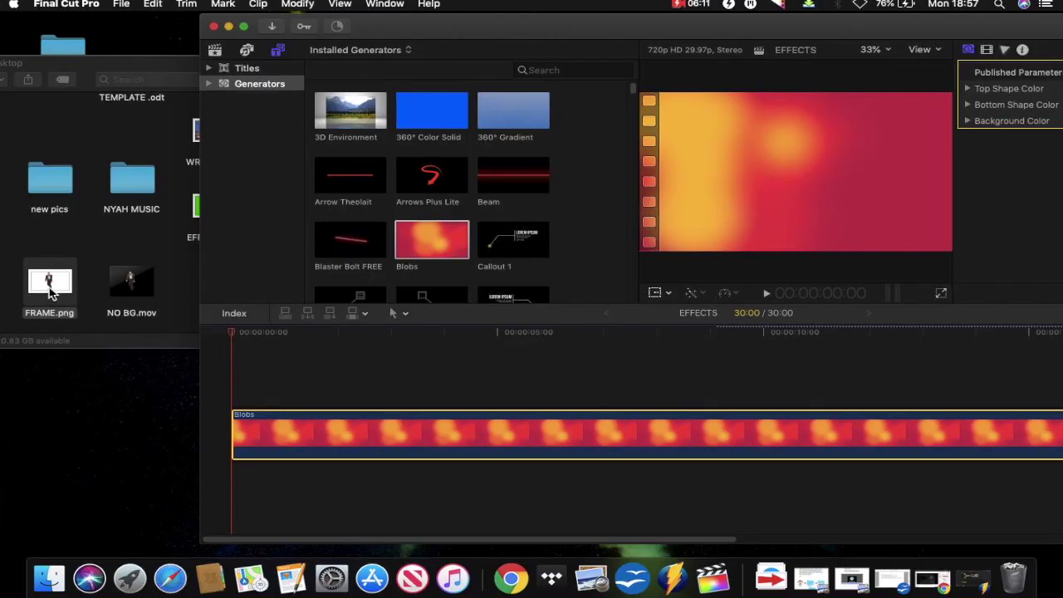
drag(46, 288, 274, 345)
click(267, 336)
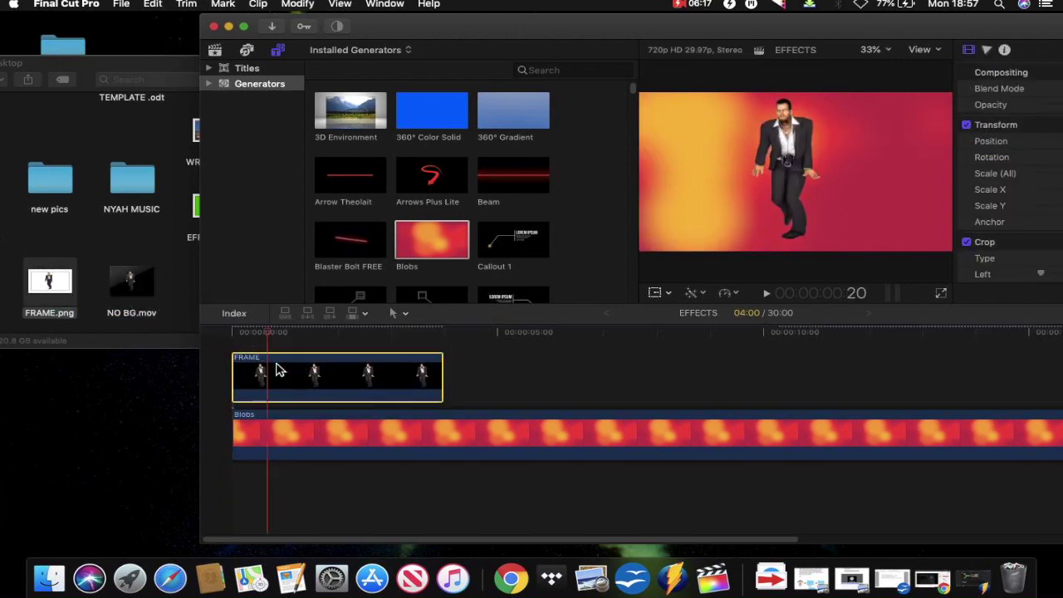
Move the man in FRAME left of centre to about X -223, Y 19
click(243, 27)
click(131, 404)
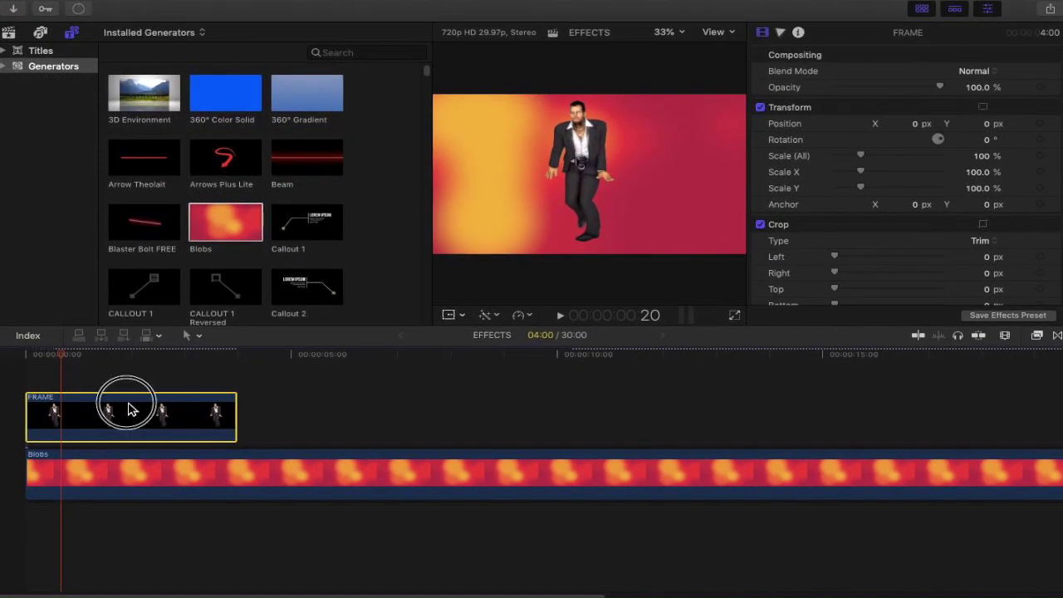
click(982, 107)
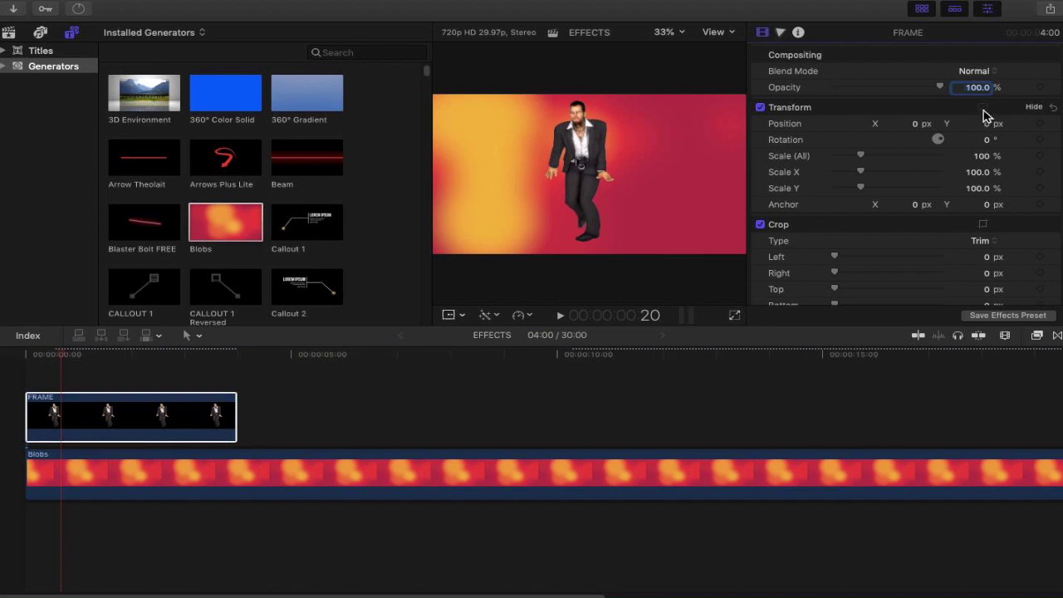
drag(601, 183, 542, 178)
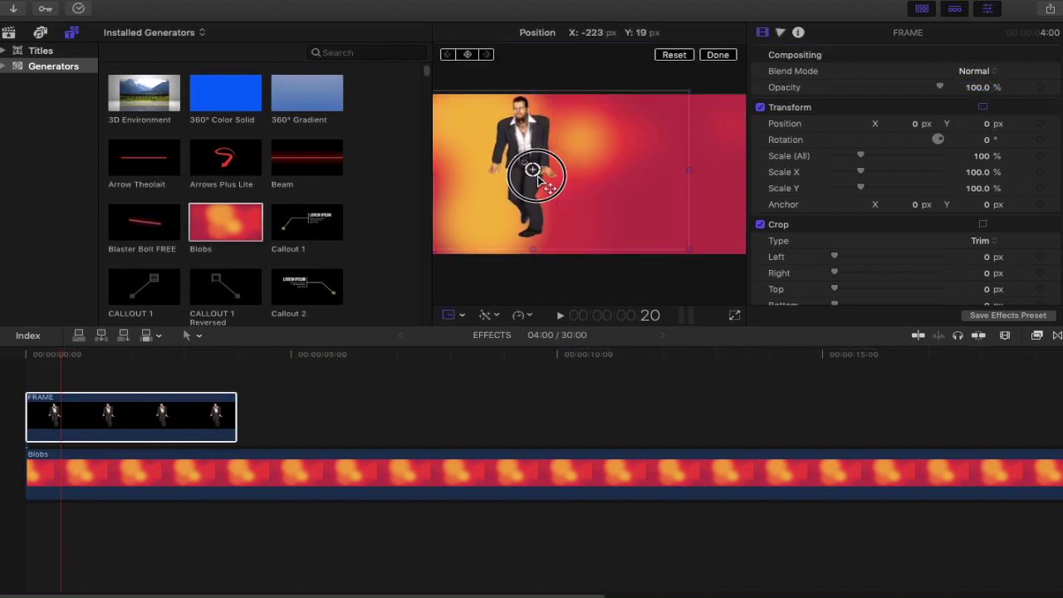